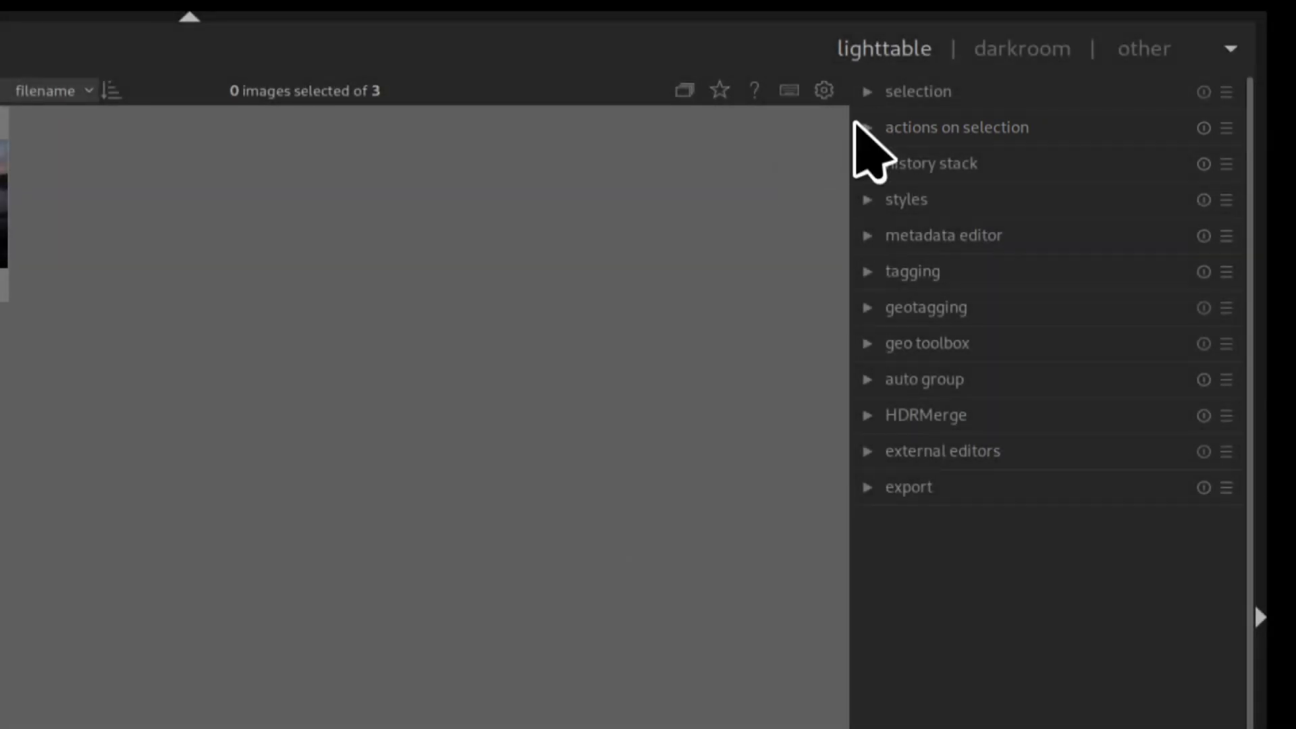
Step: Select all three sunset exposures, create an HDR DNG from them, and select the new HDR
{"action": "left_click", "coordinate": [864, 129]}
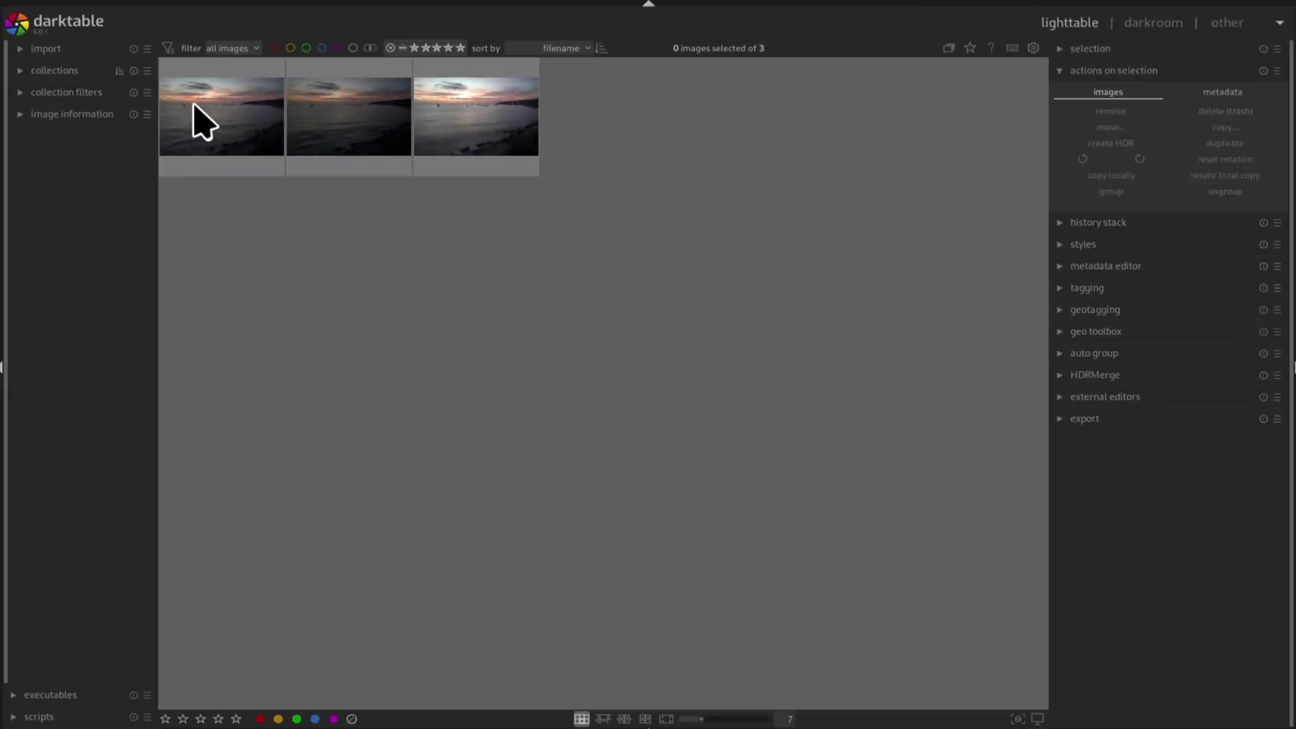
{"action": "left_click", "coordinate": [194, 121]}
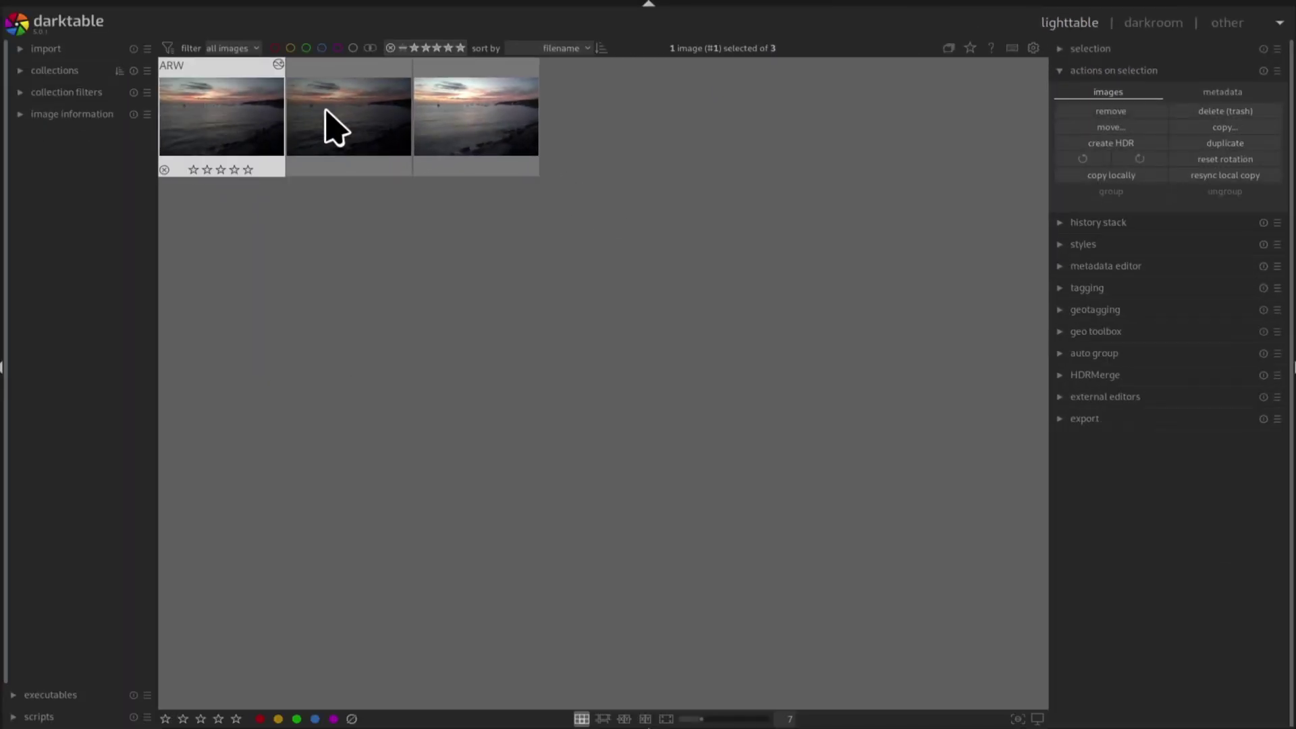
{"action": "left_click", "coordinate": [484, 151], "text": "shift"}
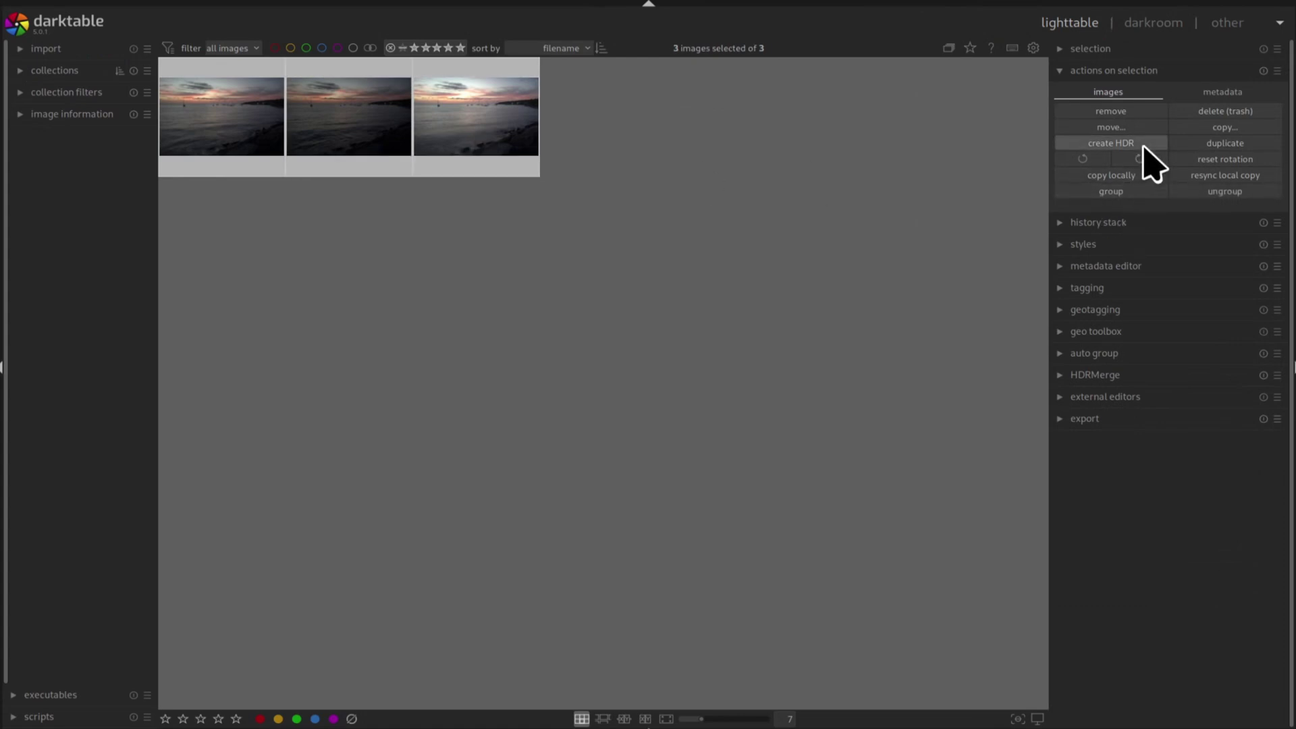
{"action": "left_click", "coordinate": [1144, 146]}
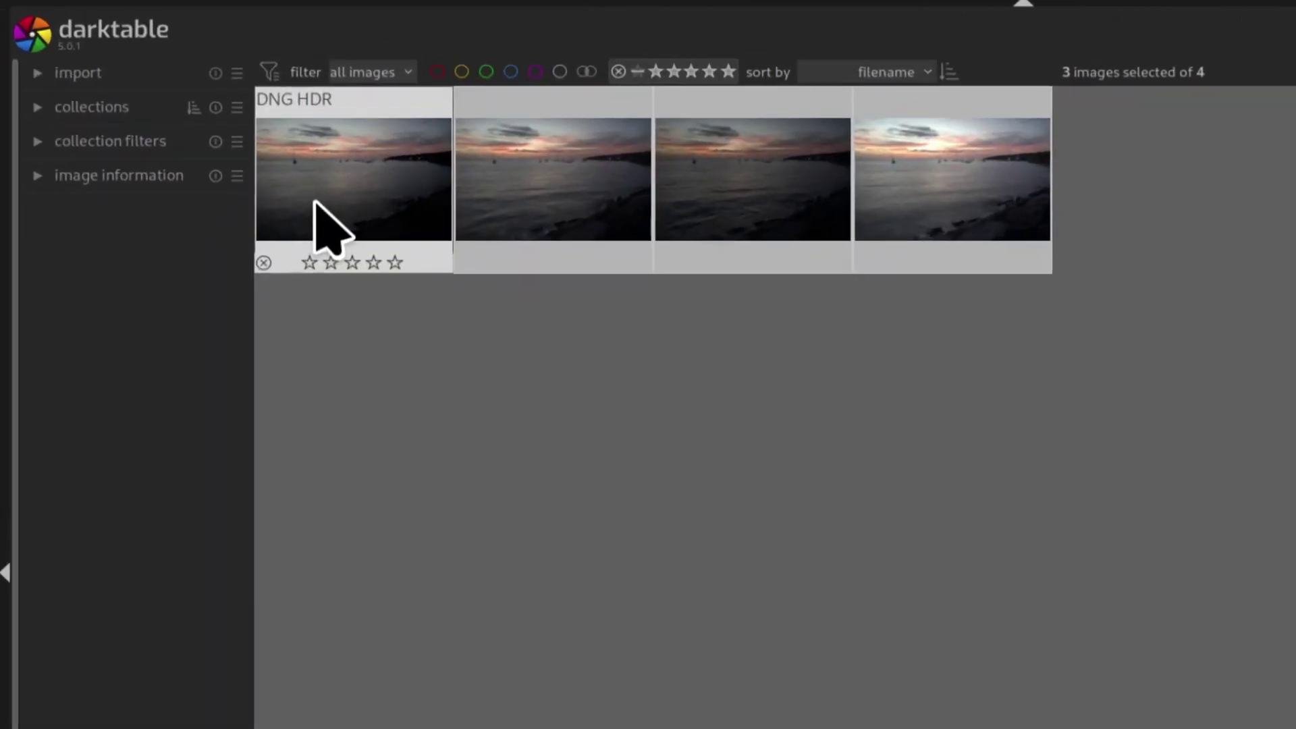
{"action": "left_click", "coordinate": [330, 226]}
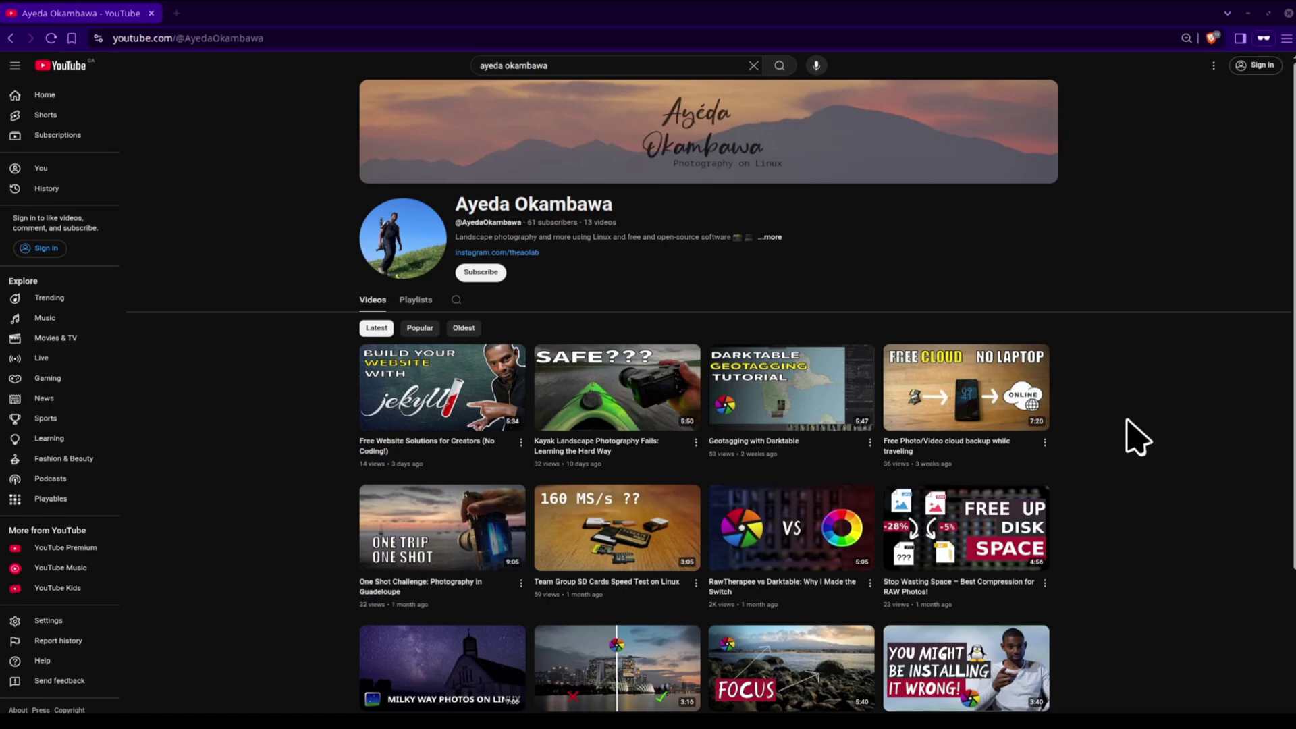
Step: Scroll down to the video grid showing 'HDR in Darktable: Don't use the Default button'
{"action": "scroll", "coordinate": [1138, 437], "scroll_direction": "down", "scroll_amount": 3}
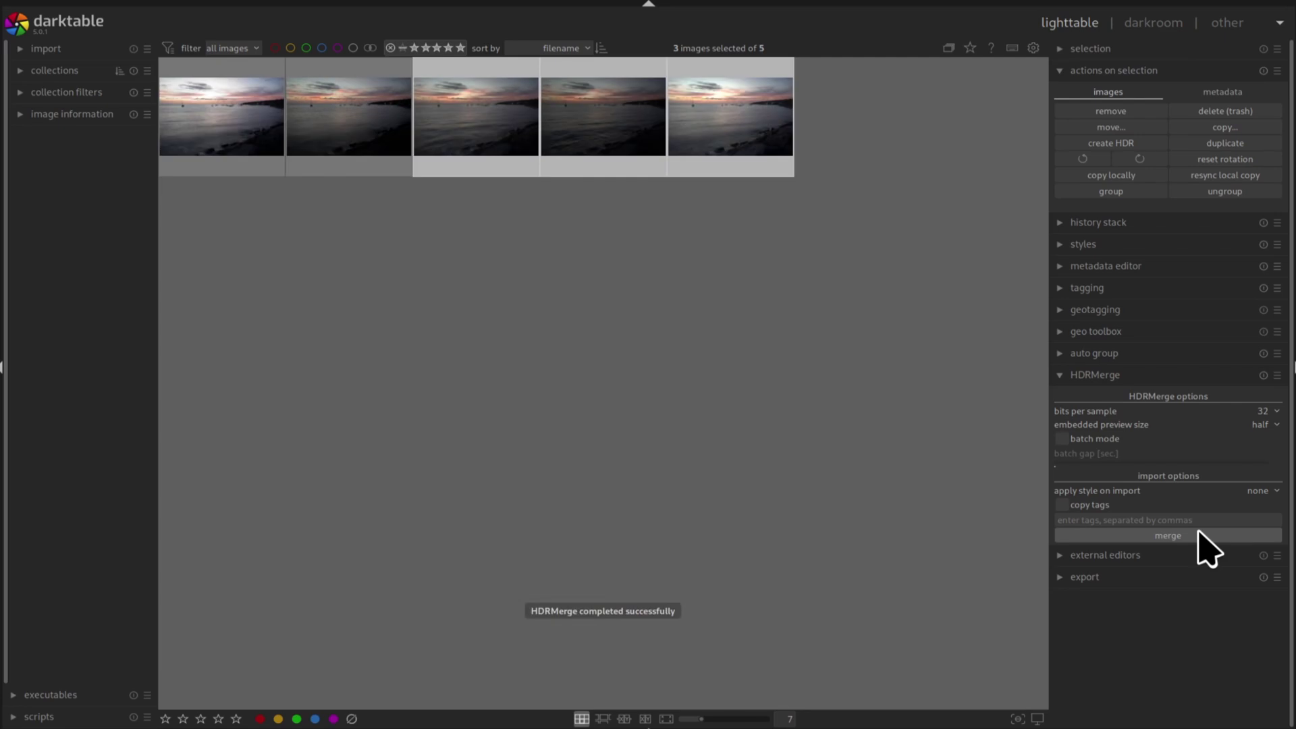
Step: Compare the merged HDR and an original exposure side by side, zoomed in on the bright light
{"action": "left_click", "coordinate": [211, 130]}
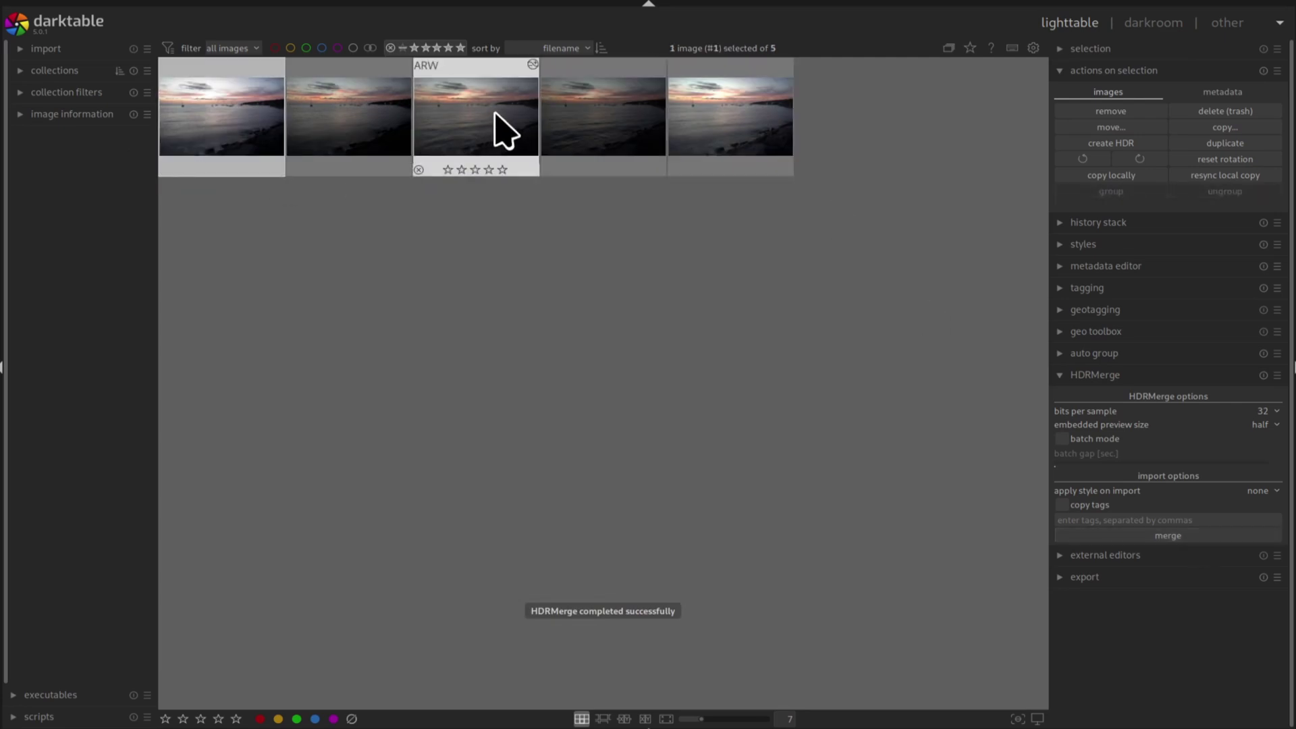
{"action": "left_click", "coordinate": [505, 131], "text": "ctrl"}
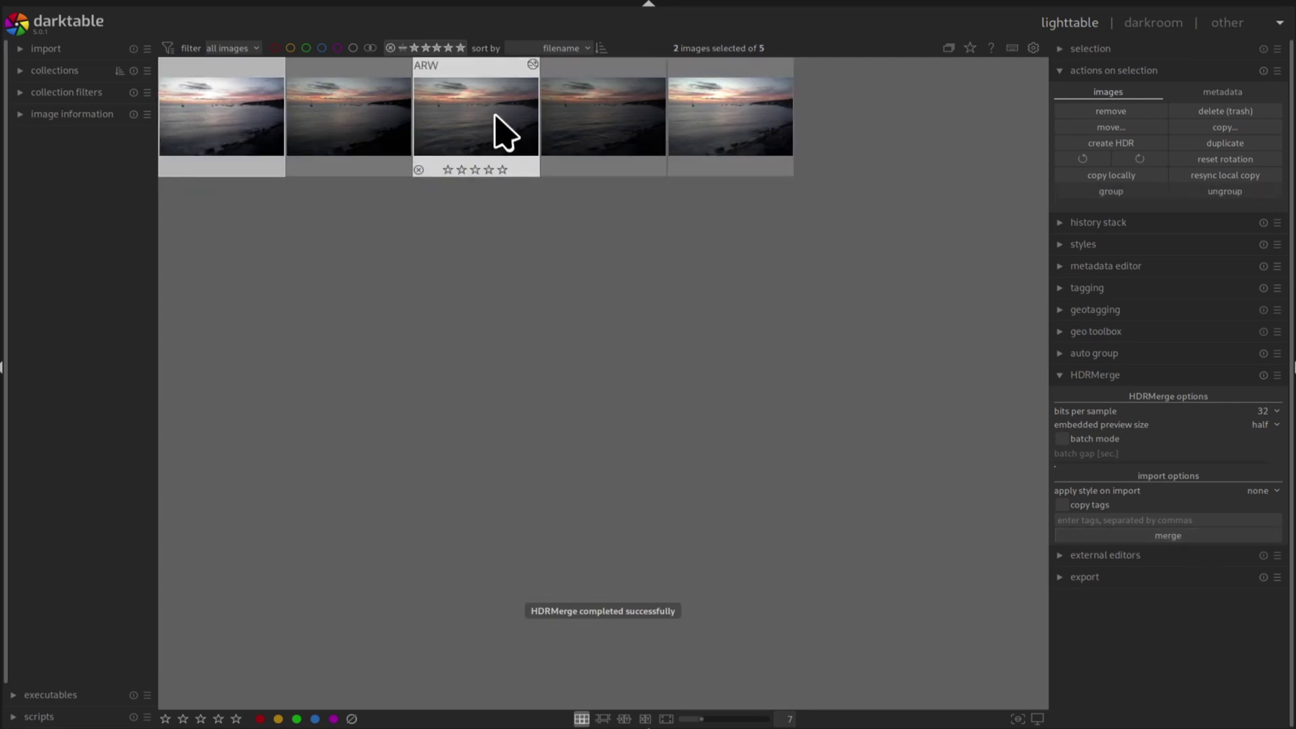
{"action": "left_click", "coordinate": [624, 719]}
{"action": "scroll", "coordinate": [539, 285], "scroll_direction": "up", "scroll_amount": 5}
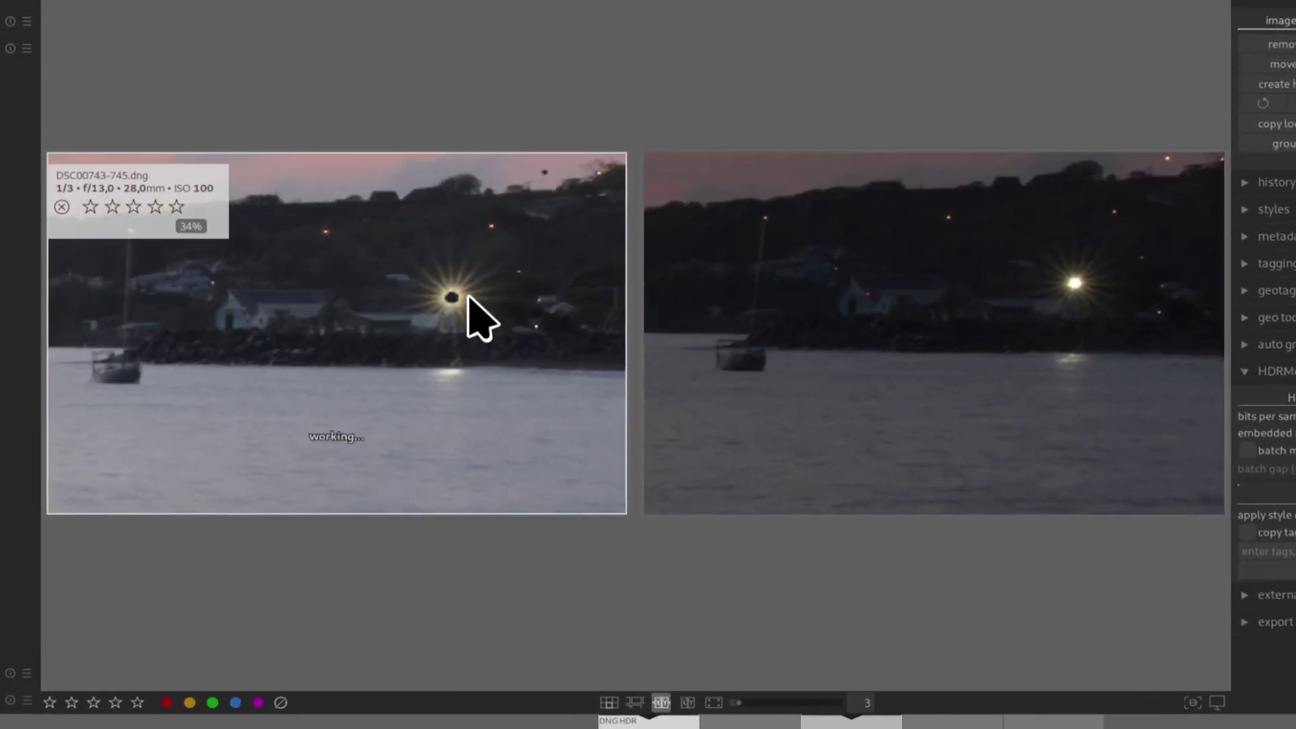
{"action": "scroll", "coordinate": [470, 305], "scroll_direction": "up", "scroll_amount": 5}
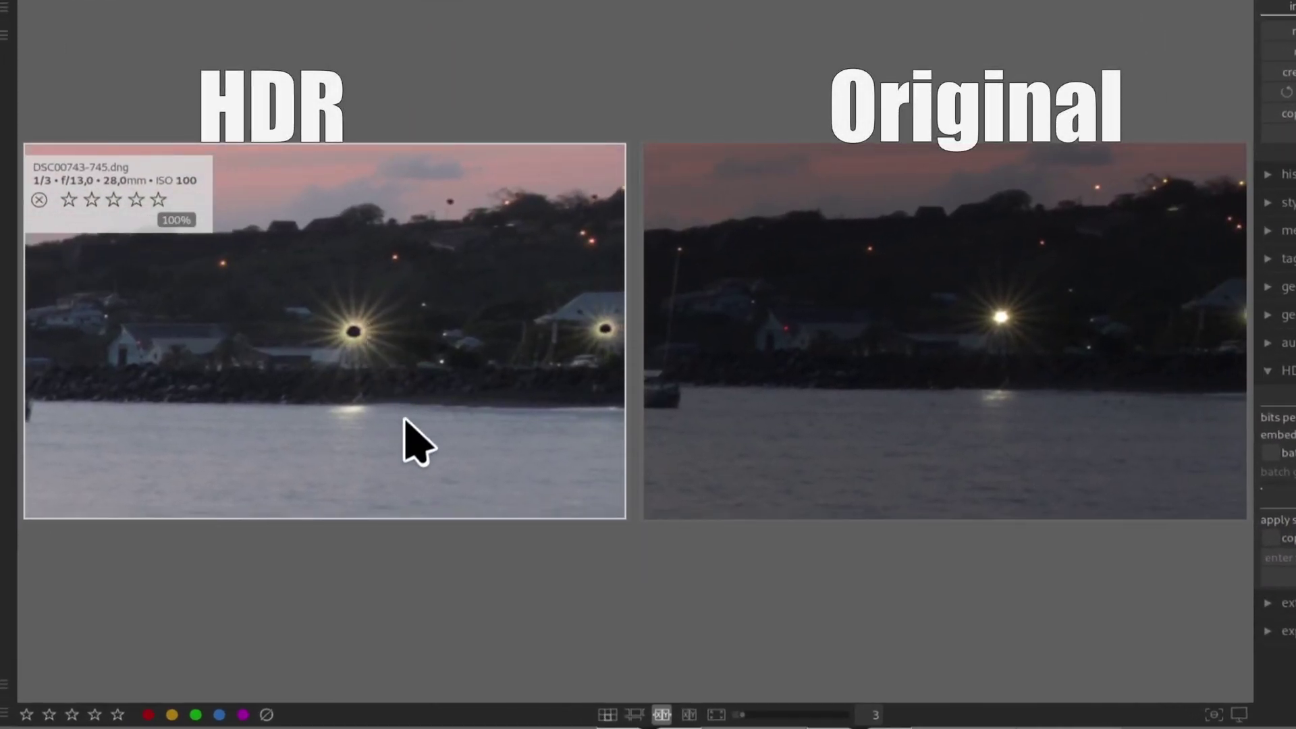
{"action": "left_click_drag", "start_coordinate": [404, 418], "coordinate": [314, 373]}
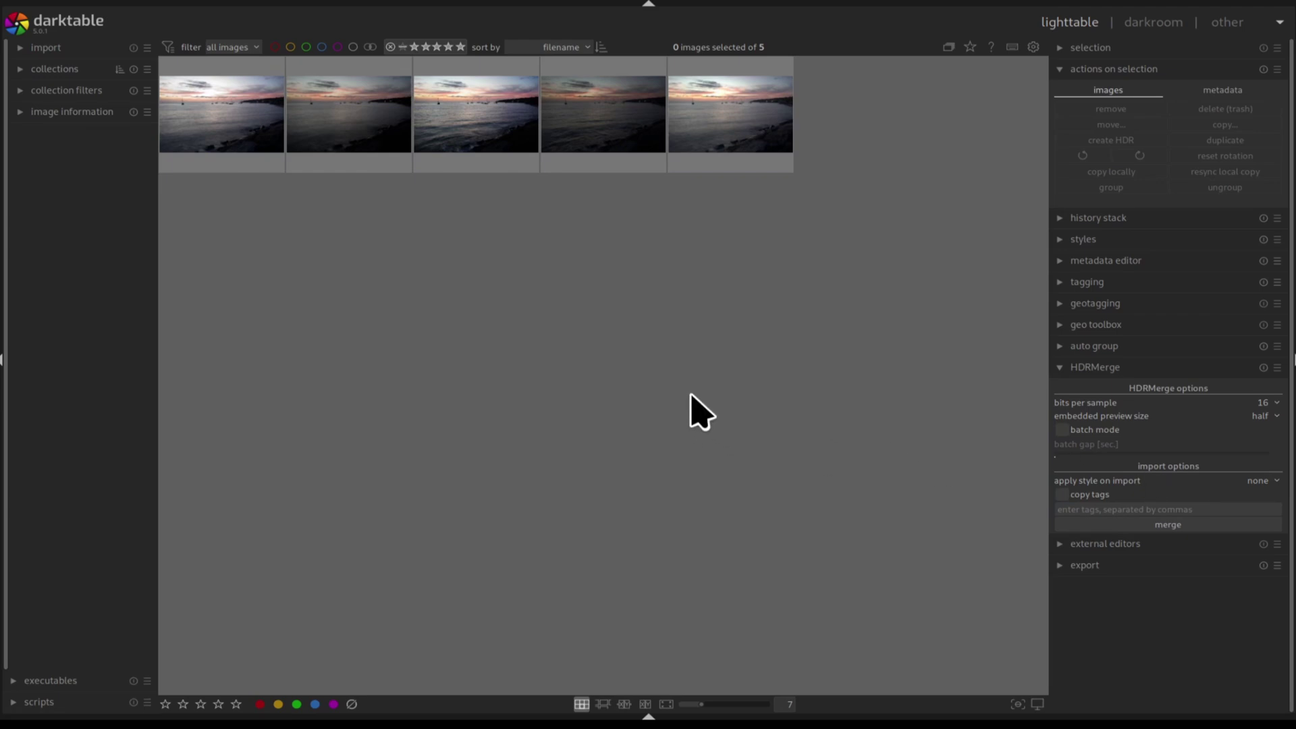
Step: Open the third exposure in darkroom and switch off its exposure module
{"action": "double_click", "coordinate": [491, 132]}
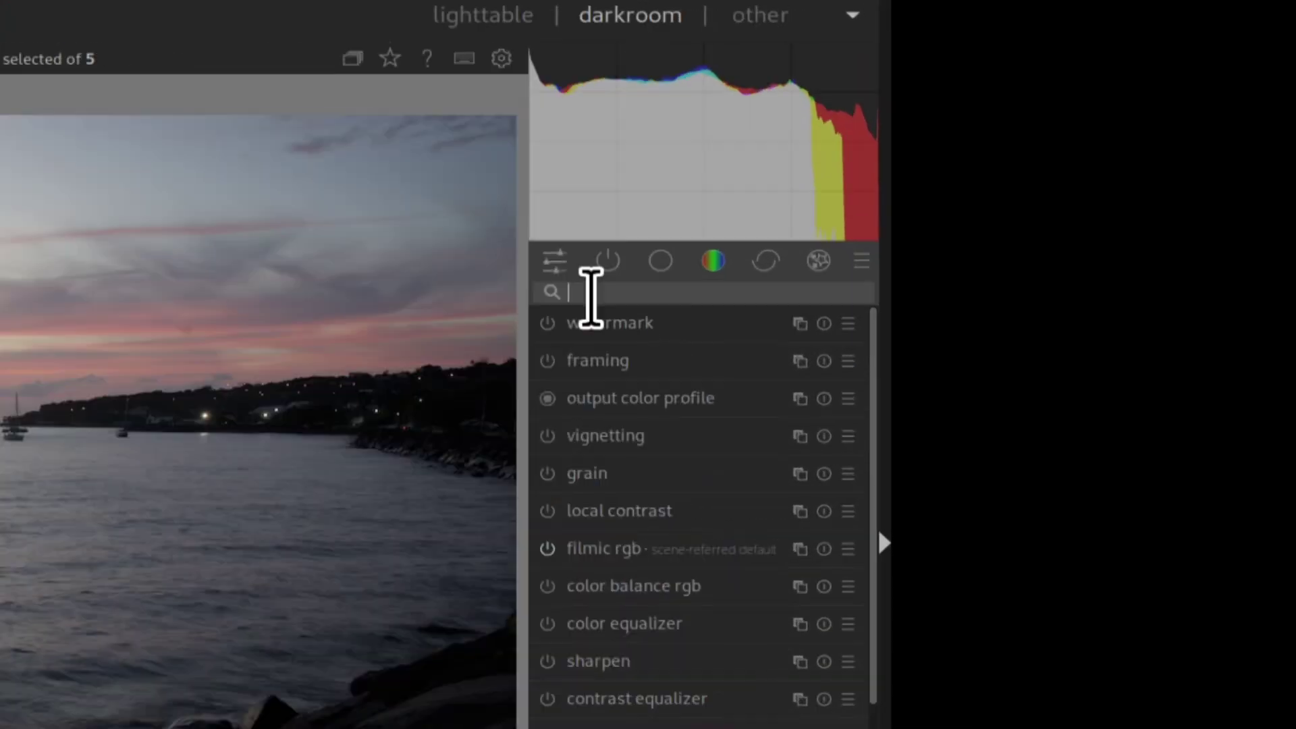
{"action": "left_click", "coordinate": [1131, 181]}
{"action": "type", "text": "expo"}
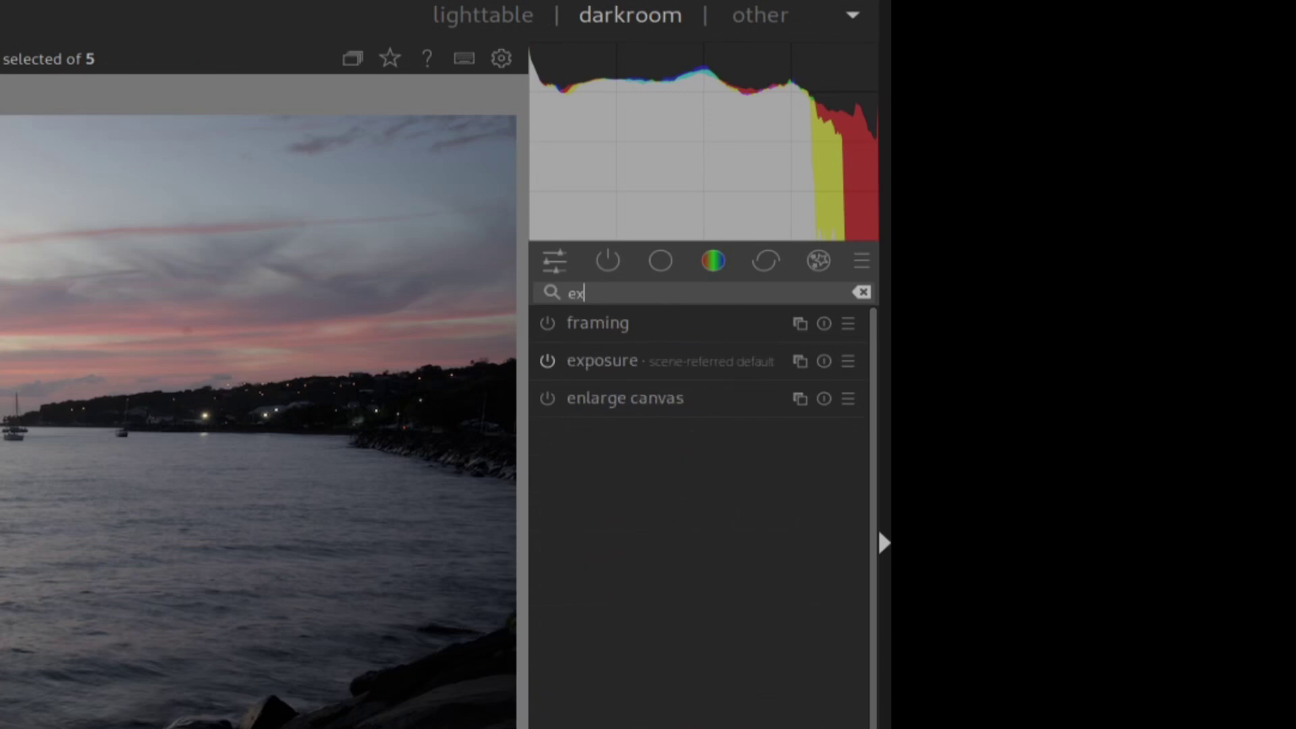
{"action": "left_click", "coordinate": [550, 322]}
Step: Toggle the filmic rgb module, then search the modules for sigmoid
{"action": "double_click", "coordinate": [617, 293]}
{"action": "type", "text": "filmi"}
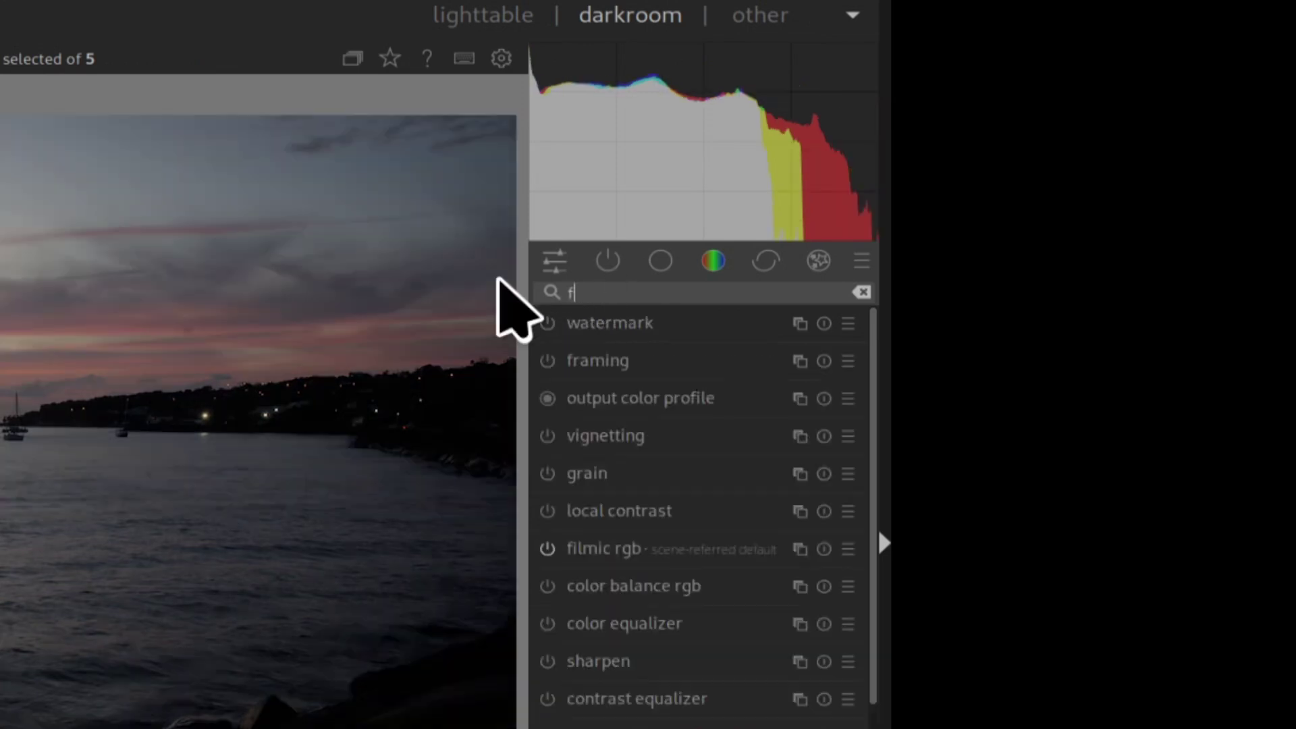
{"action": "left_click", "coordinate": [538, 320]}
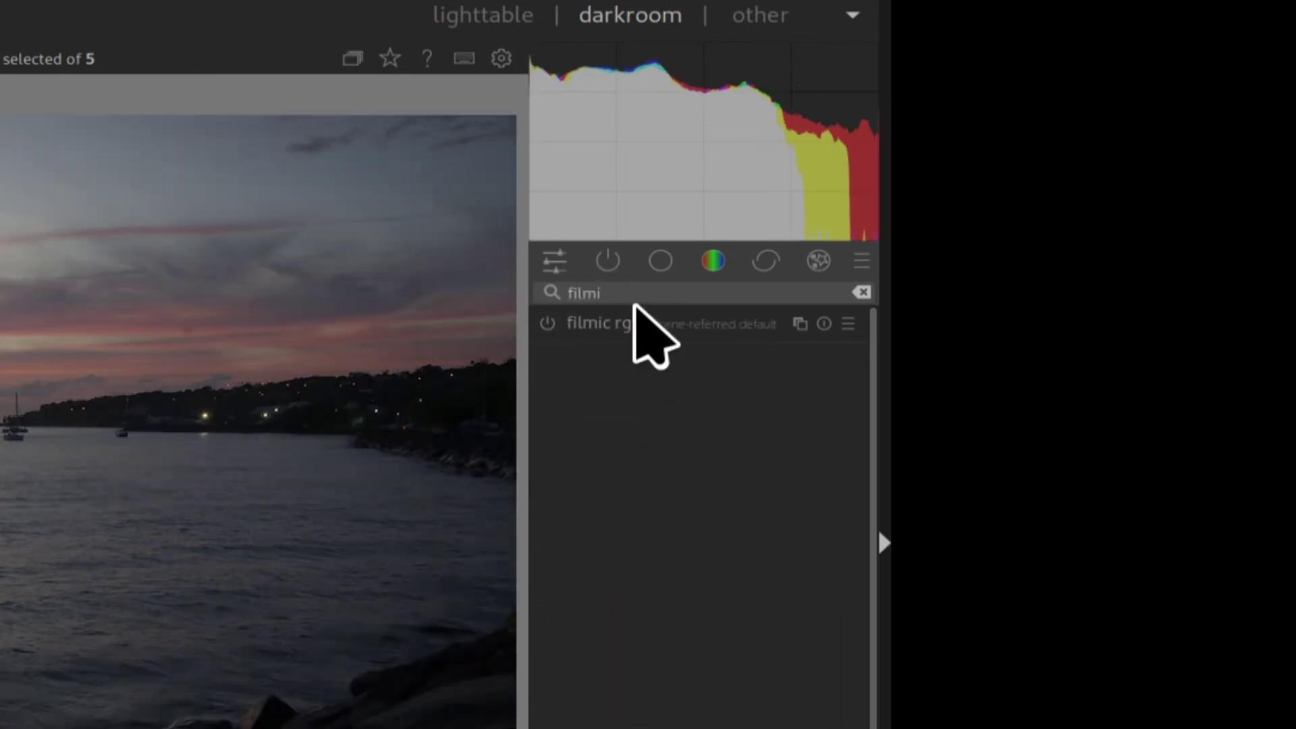
{"action": "type", "text": "sigmo"}
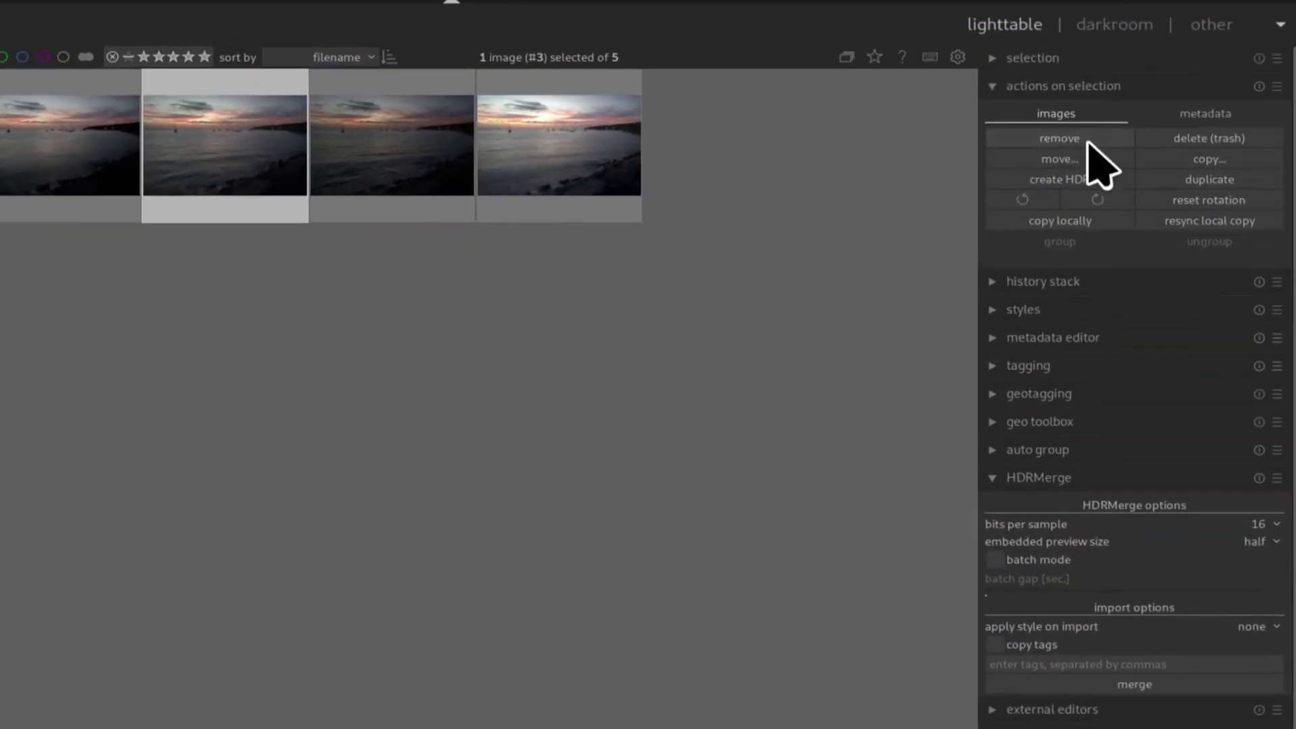
Step: Copy the third image's history, then export three exposures as 16-bit floating-point TIFFs
{"action": "left_click", "coordinate": [1054, 225]}
{"action": "left_click", "coordinate": [1208, 309]}
{"action": "left_click", "coordinate": [428, 144]}
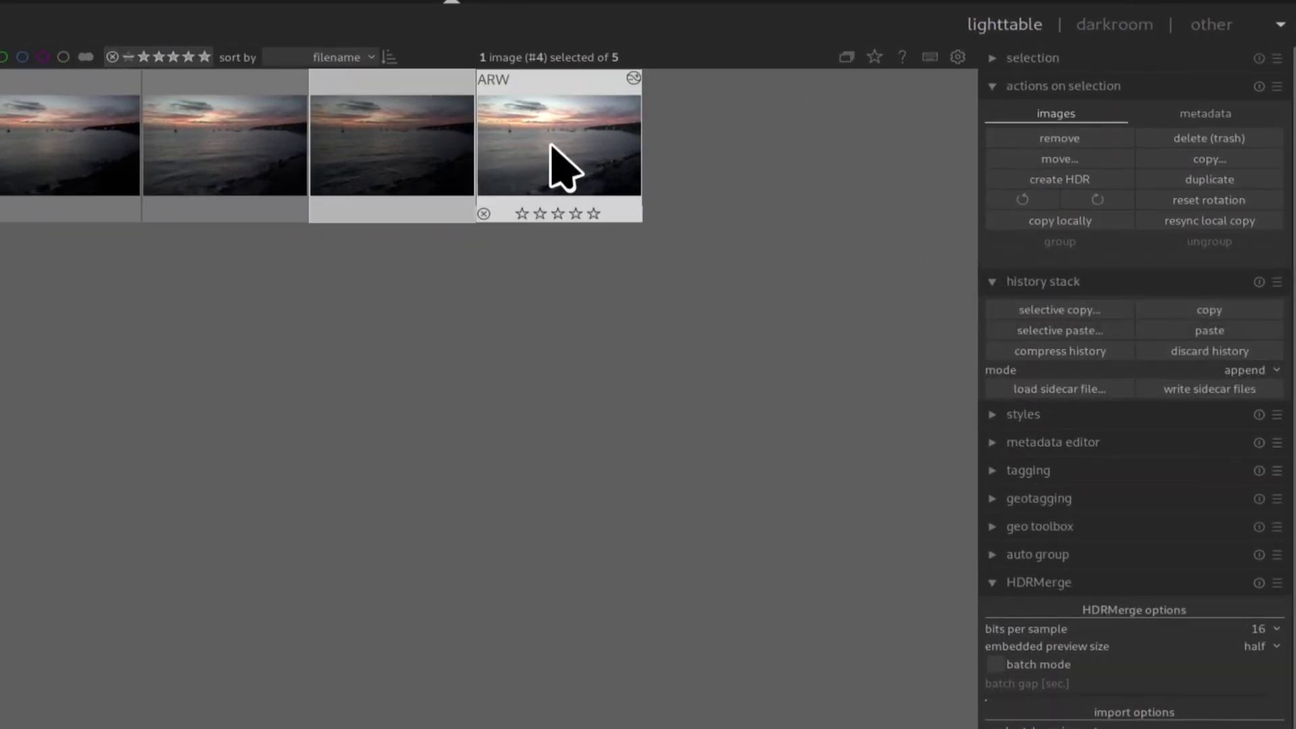
{"action": "left_click", "coordinate": [558, 164], "text": "ctrl"}
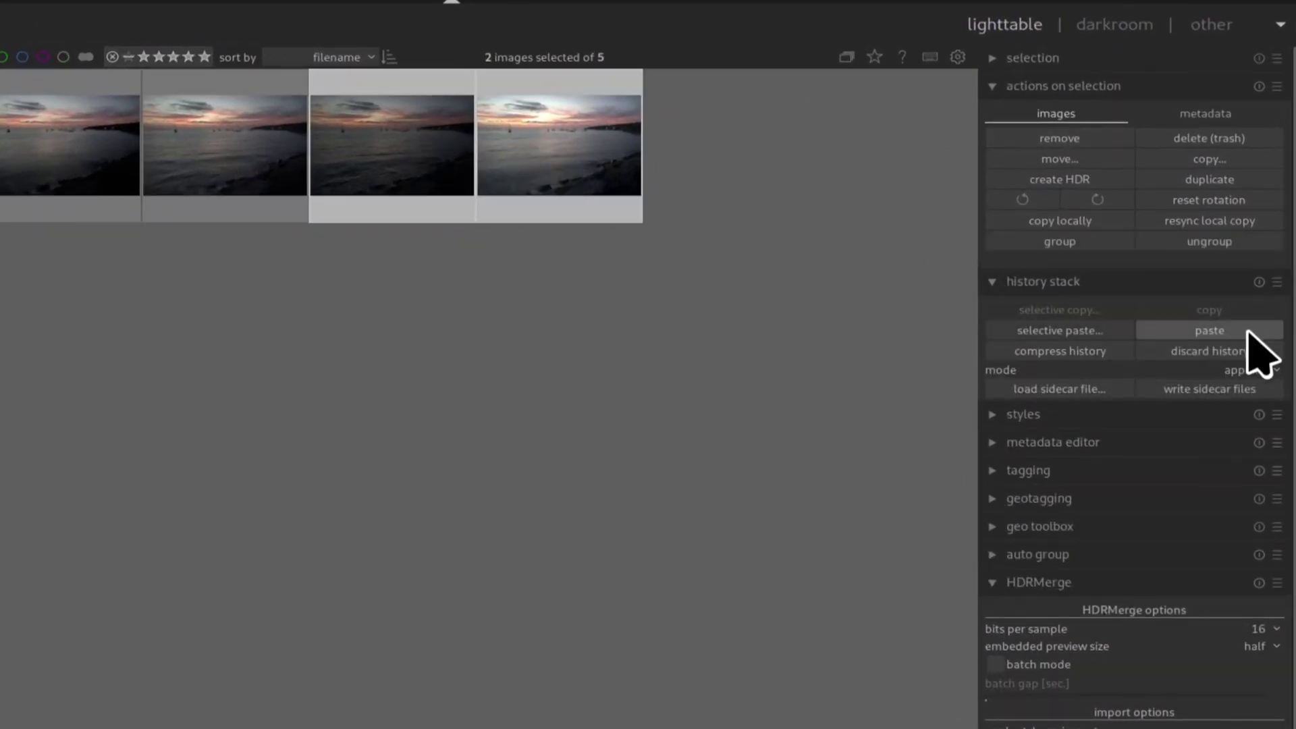
{"action": "left_click", "coordinate": [266, 185], "text": "ctrl"}
{"action": "scroll", "coordinate": [1262, 593], "scroll_direction": "down", "scroll_amount": 5}
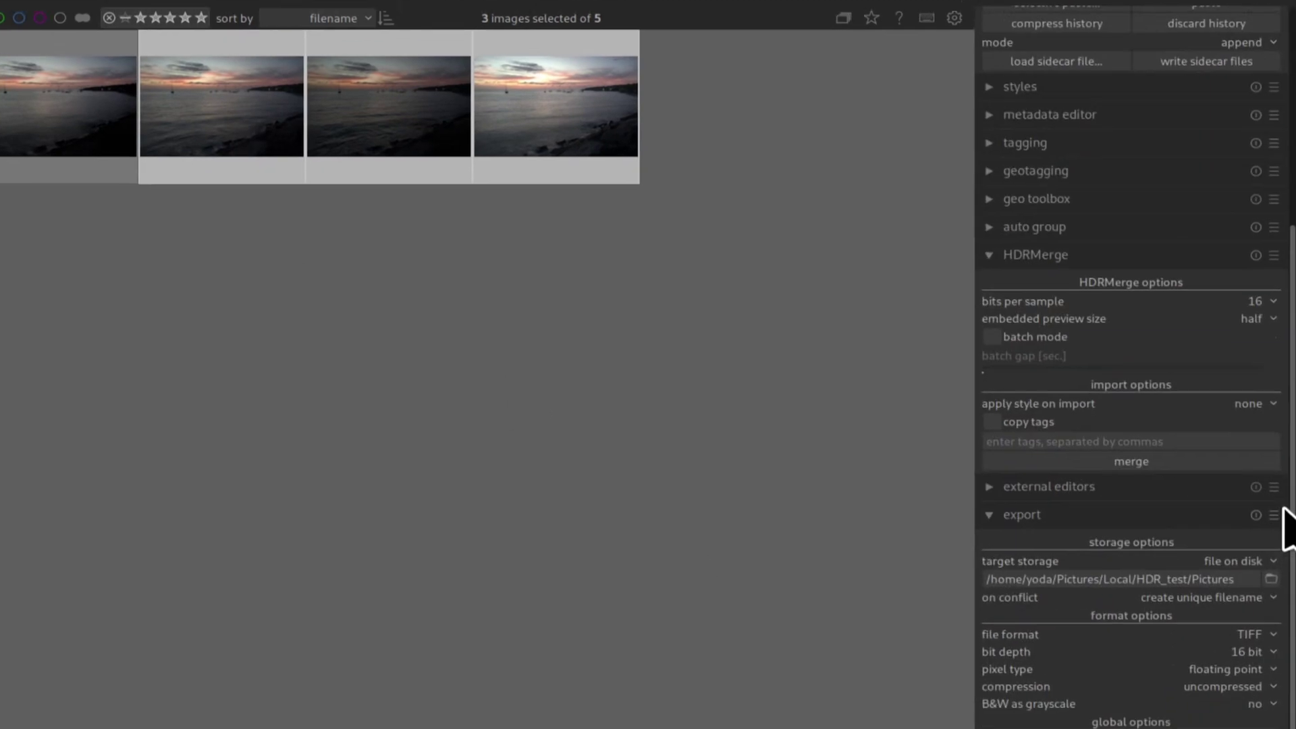
{"action": "left_click", "coordinate": [1212, 726]}
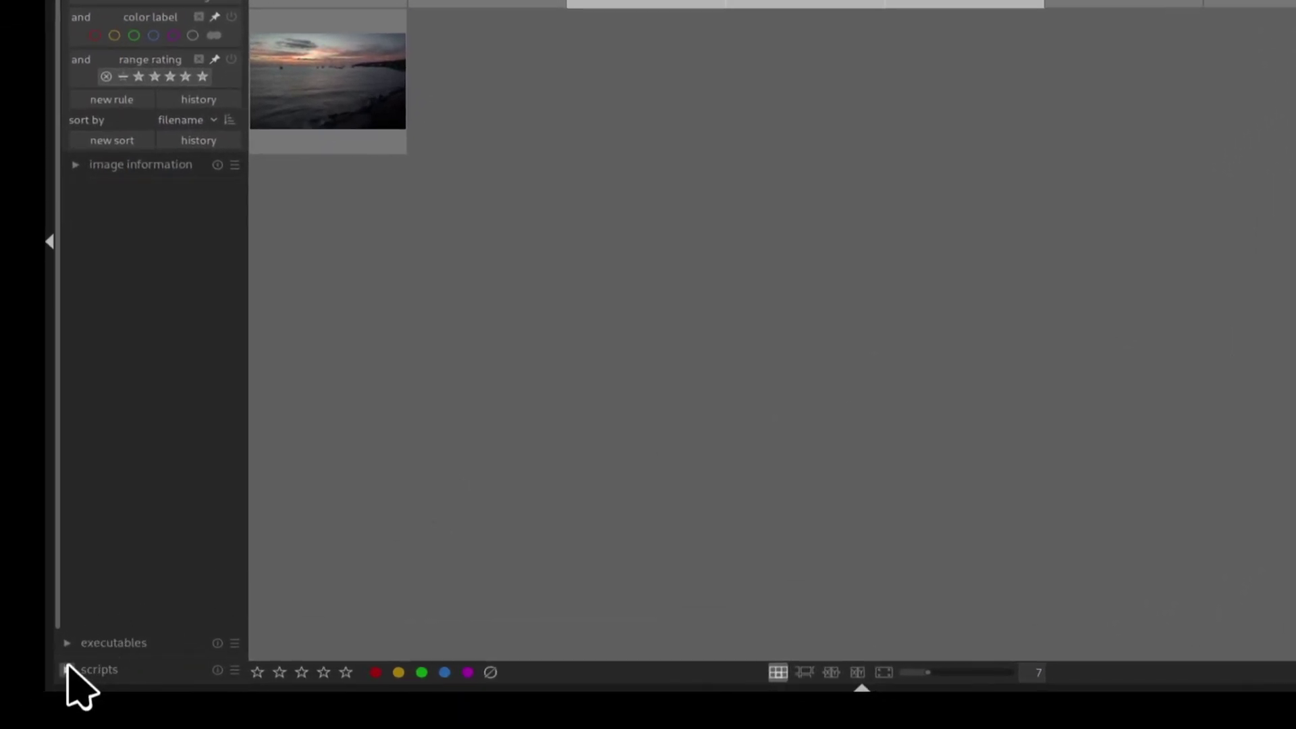
Step: Enable the Enfuse Advanced script and fuse the three exported TIFFs through DRI or DFF export
{"action": "left_click", "coordinate": [65, 669]}
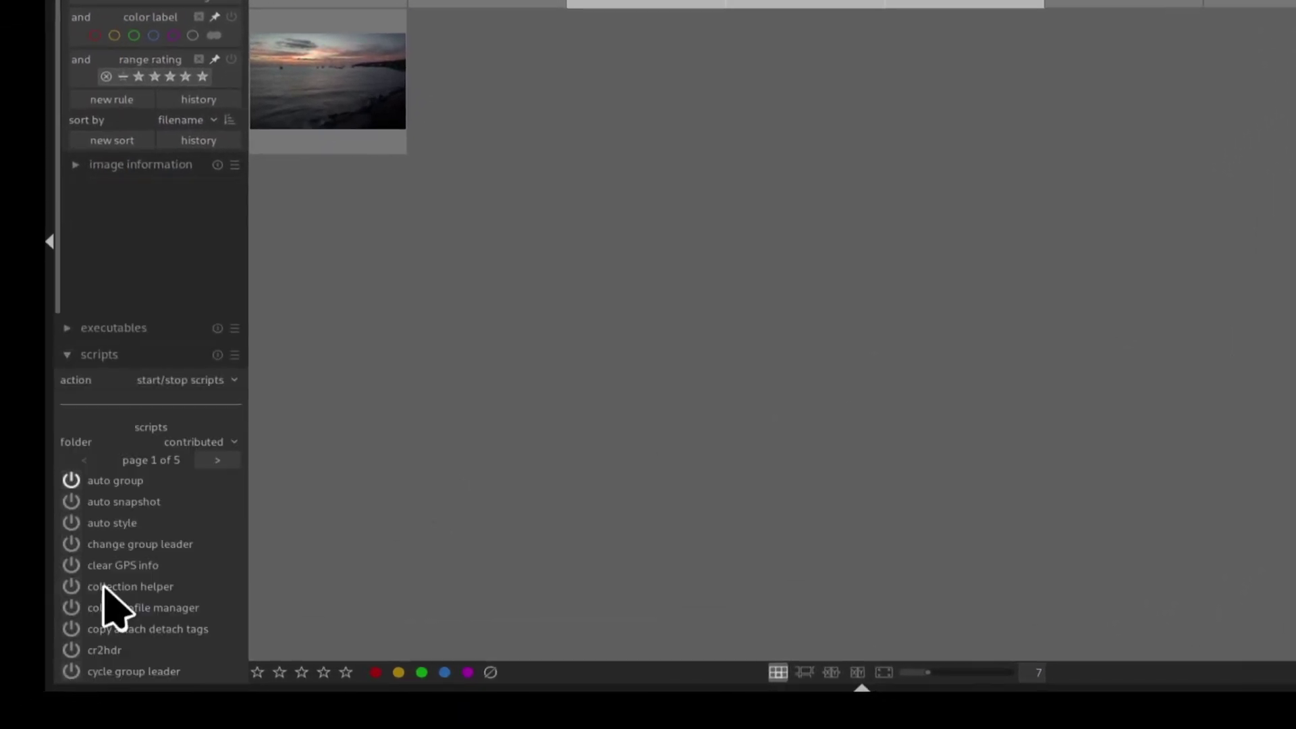
{"action": "left_click", "coordinate": [215, 462]}
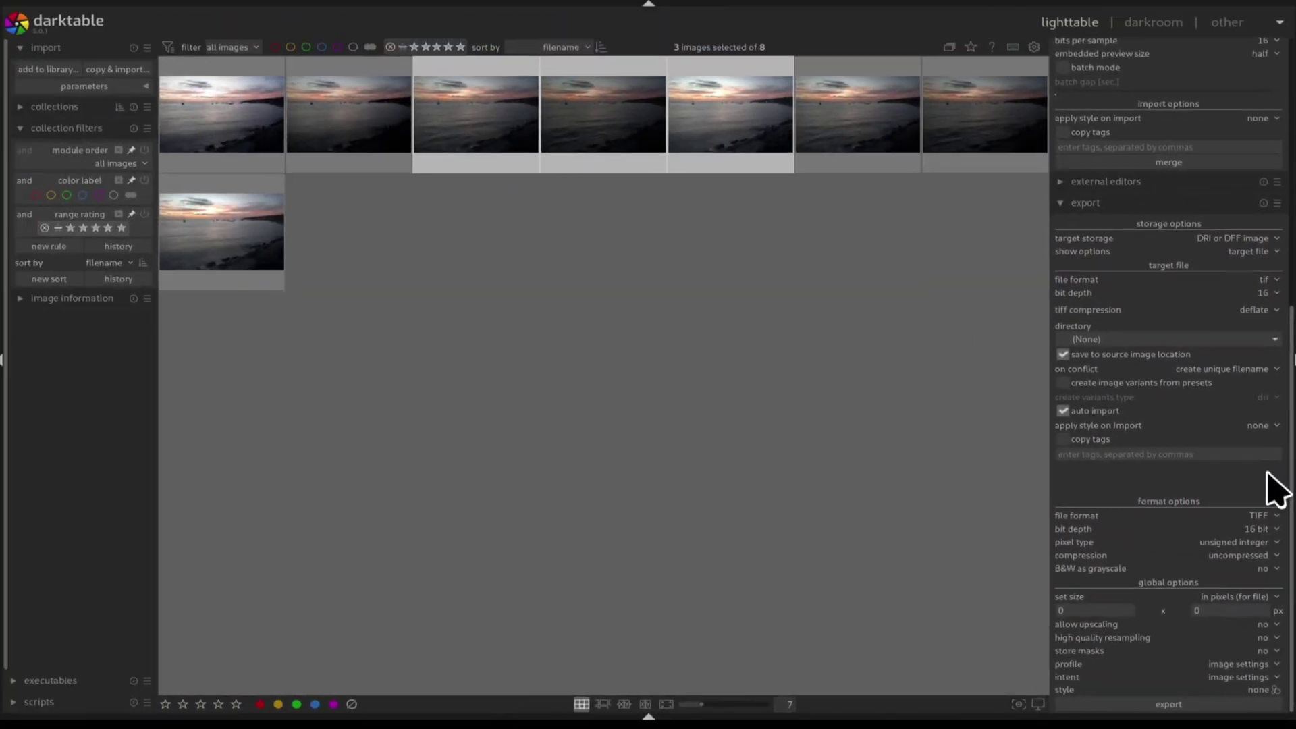
{"action": "left_click", "coordinate": [875, 148]}
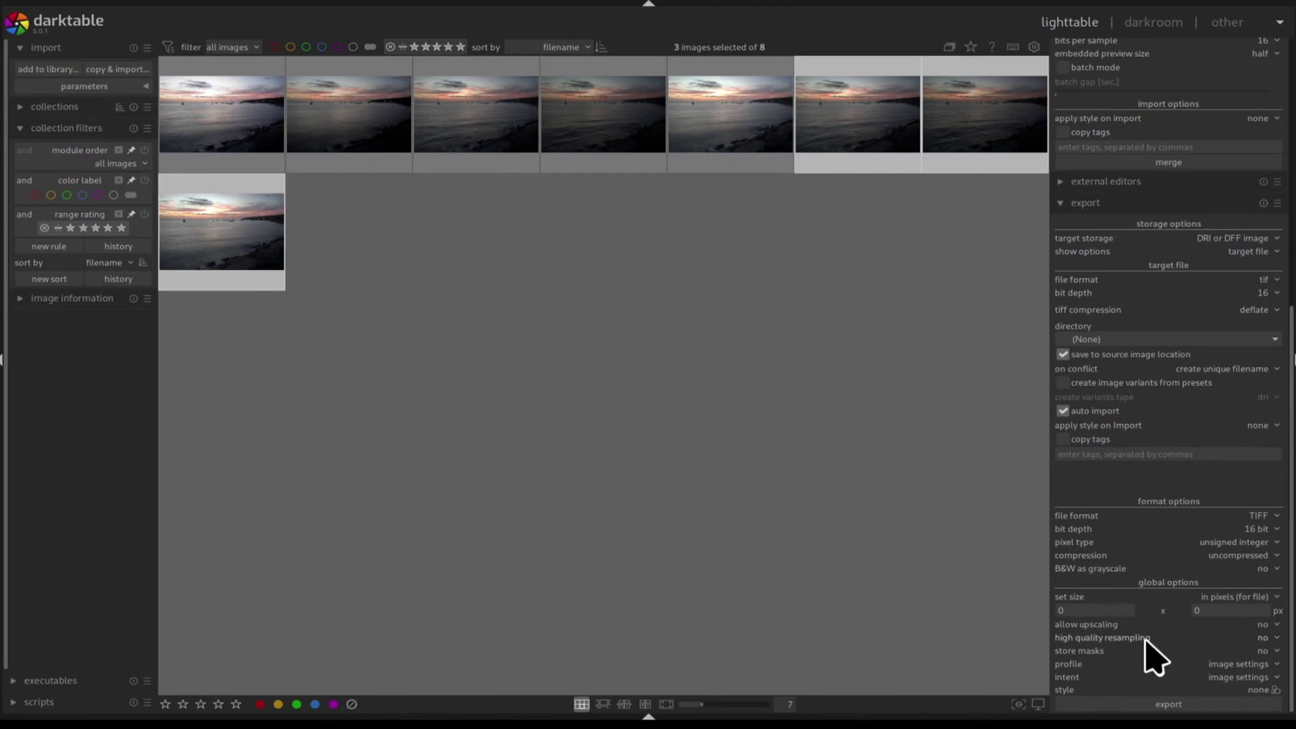
{"action": "left_click", "coordinate": [1200, 703]}
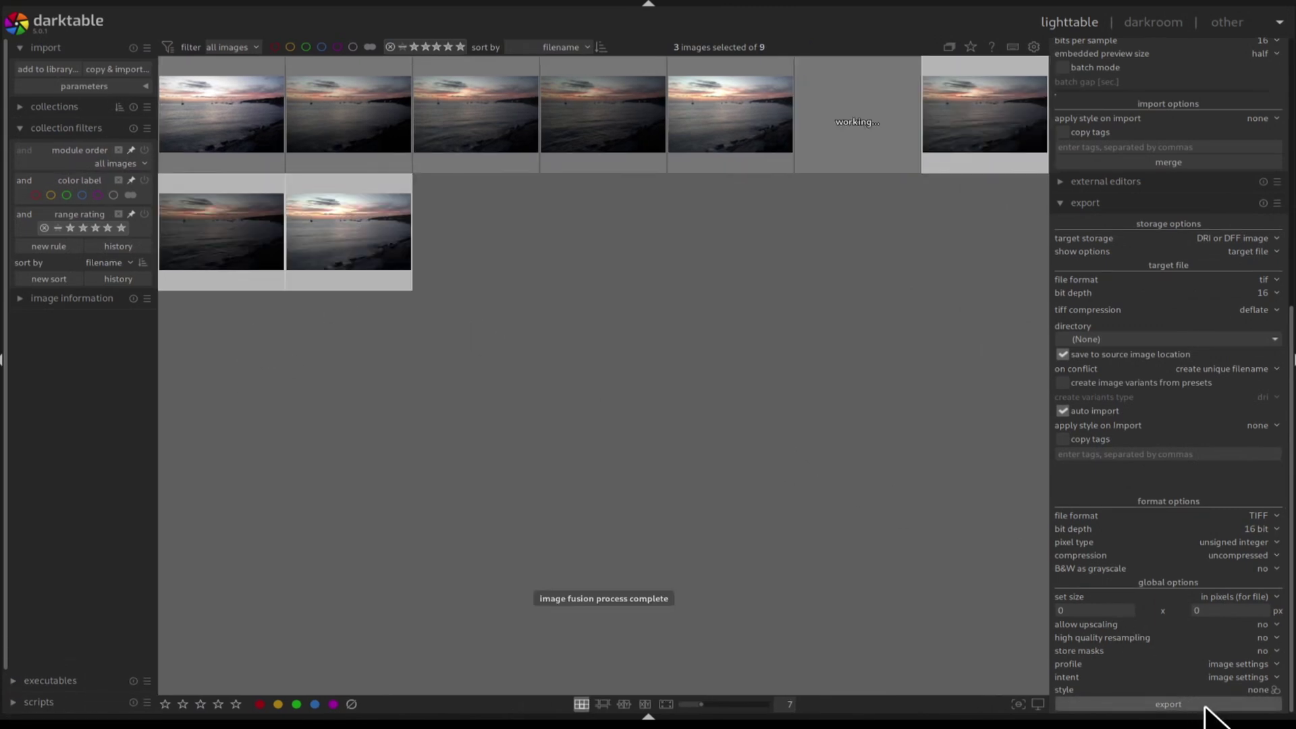
Step: Open the fused image in darkroom and crop it to the sunset sky and sailboats
{"action": "double_click", "coordinate": [830, 162]}
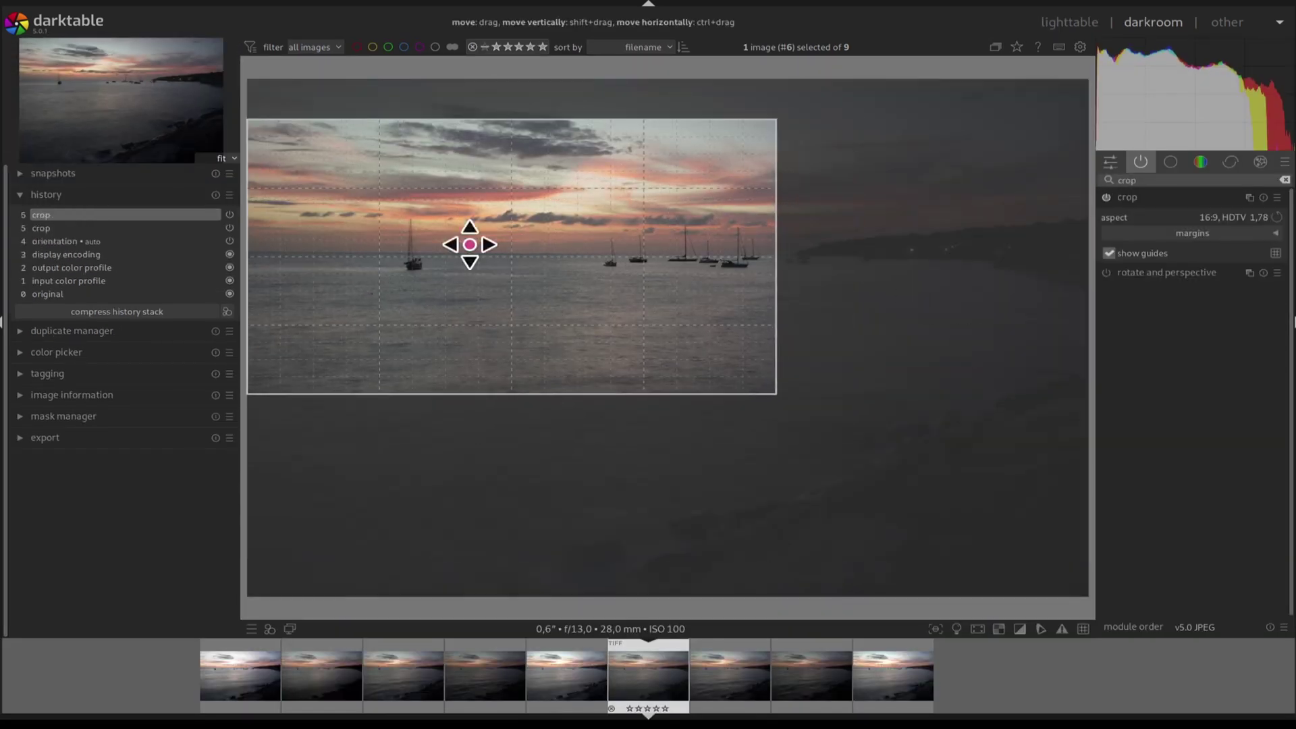
{"action": "left_click_drag", "start_coordinate": [472, 246], "coordinate": [571, 218]}
{"action": "left_click", "coordinate": [1276, 253]}
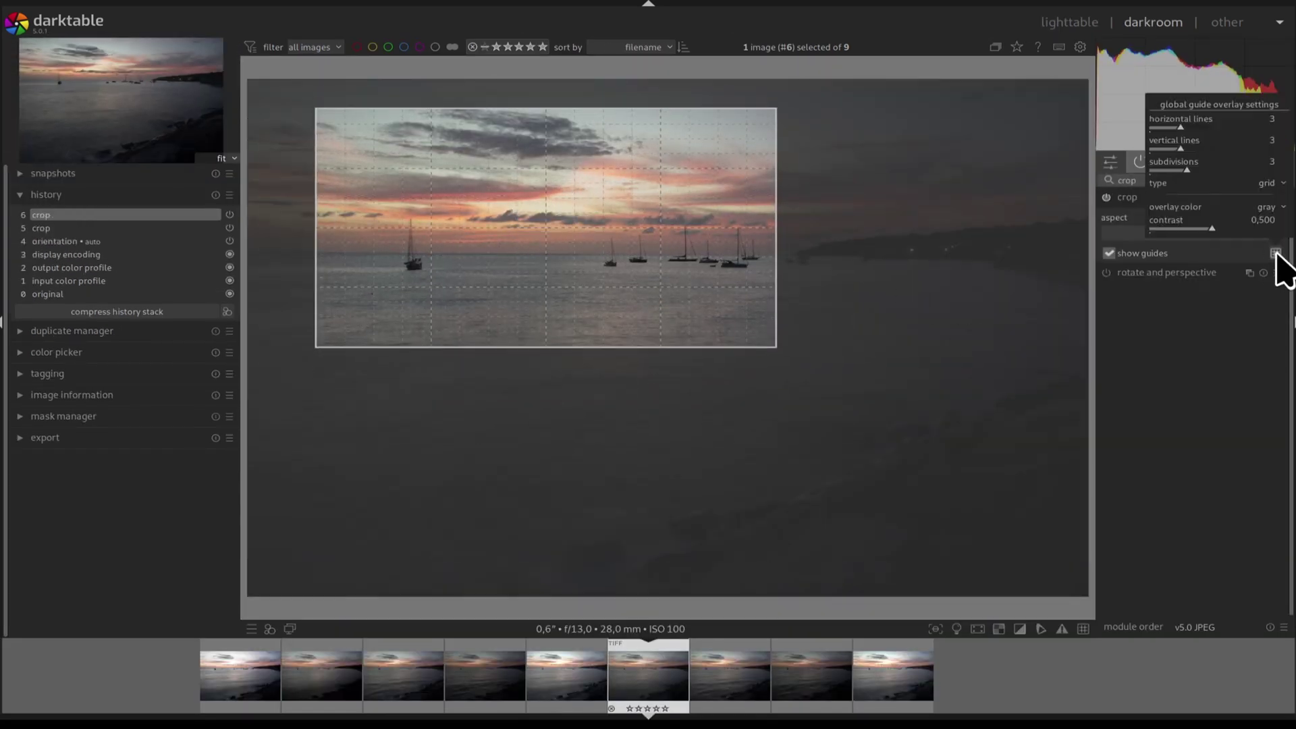
{"action": "left_click", "coordinate": [1114, 198]}
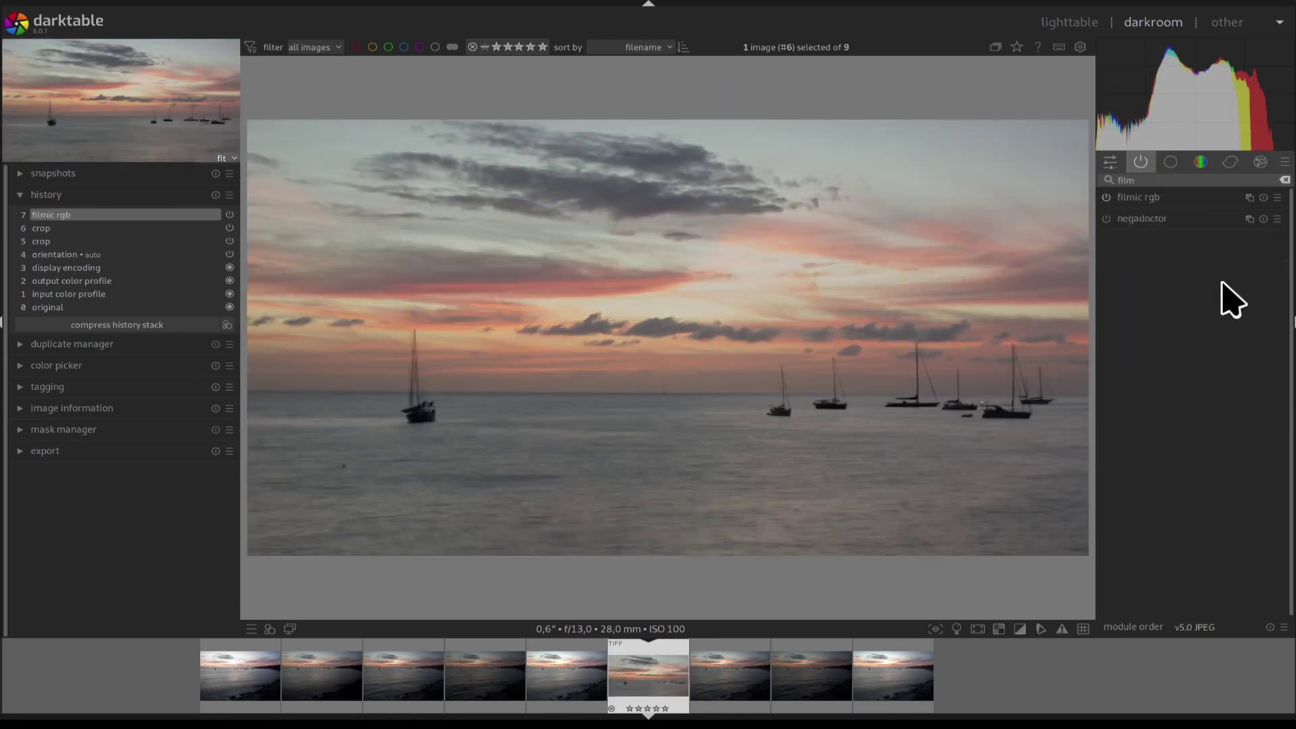